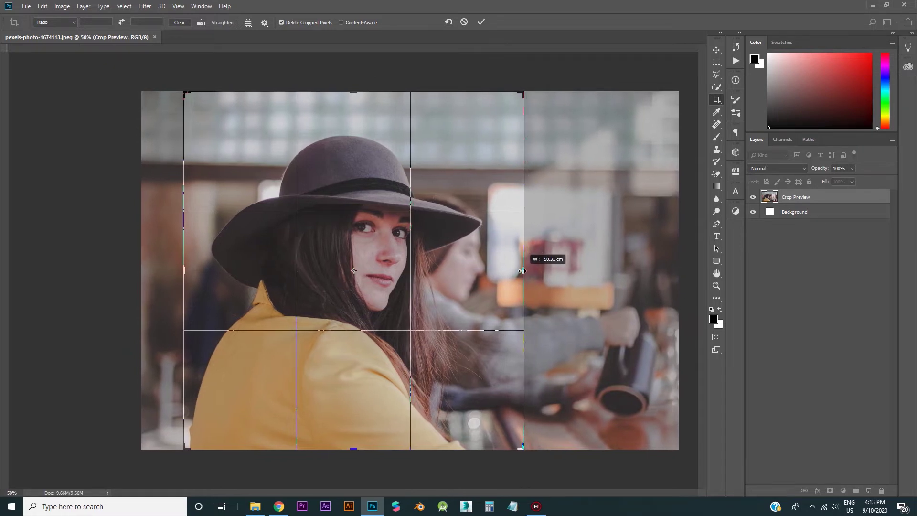
Step: Apply the crop around the woman, about 50 cm wide, and open the street photo pexels-photo-1191377.jpeg
left_click(481, 23)
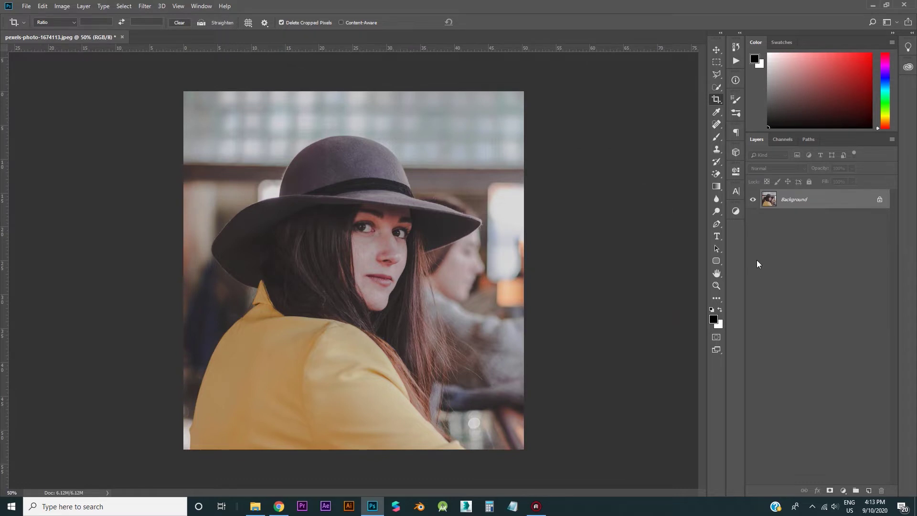
left_click(26, 6)
left_click(34, 25)
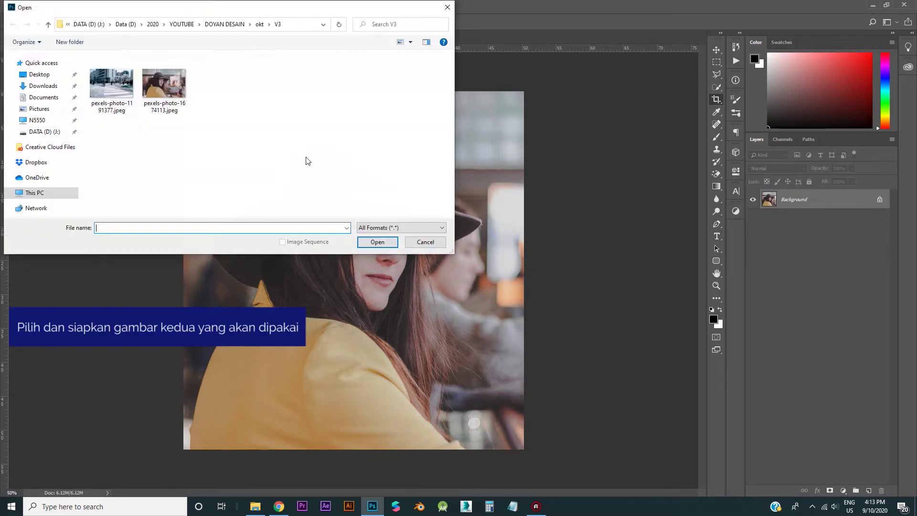
left_click(112, 84)
left_click(378, 241)
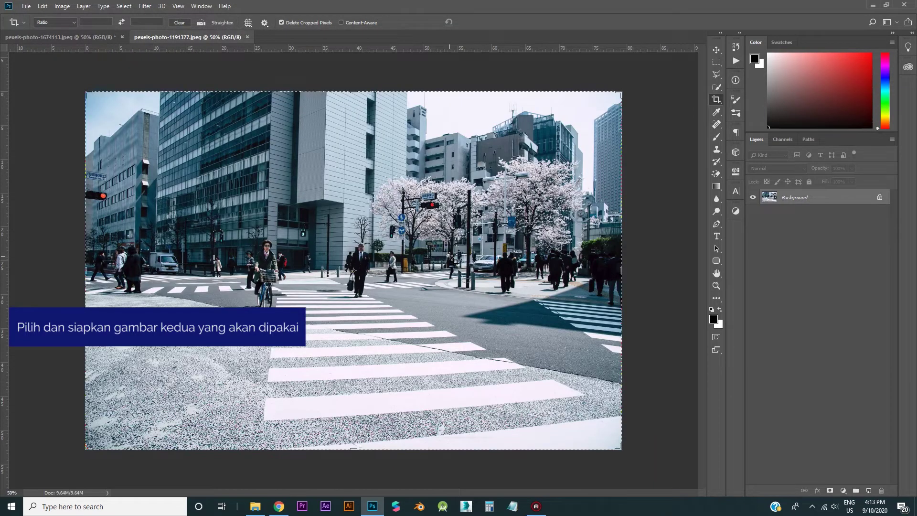
Step: Copy the entire street photo and paste it as a new layer into the cropped portrait document
left_click(717, 50)
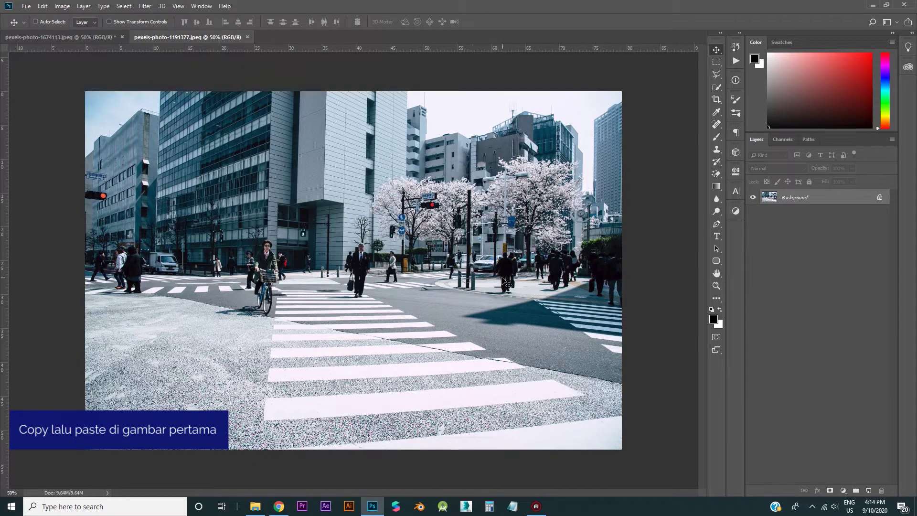
key("ctrl+a")
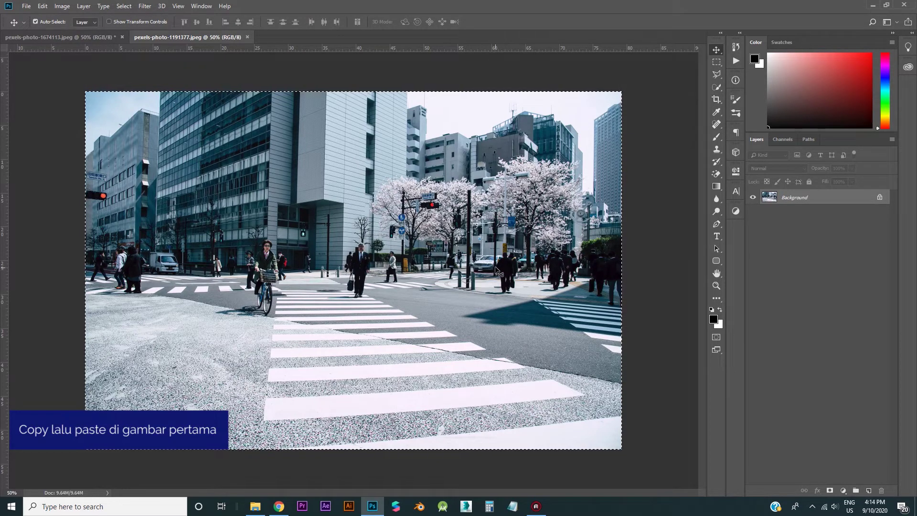
left_click(90, 37)
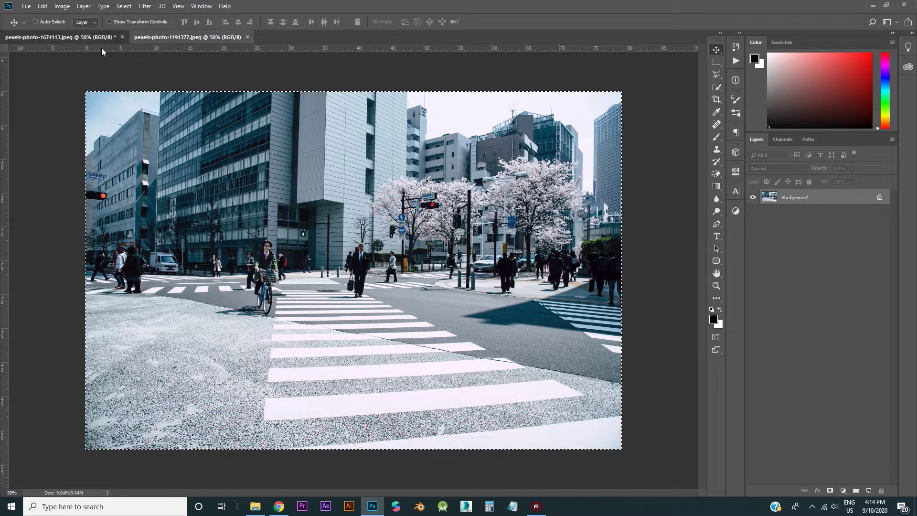
key("ctrl+v")
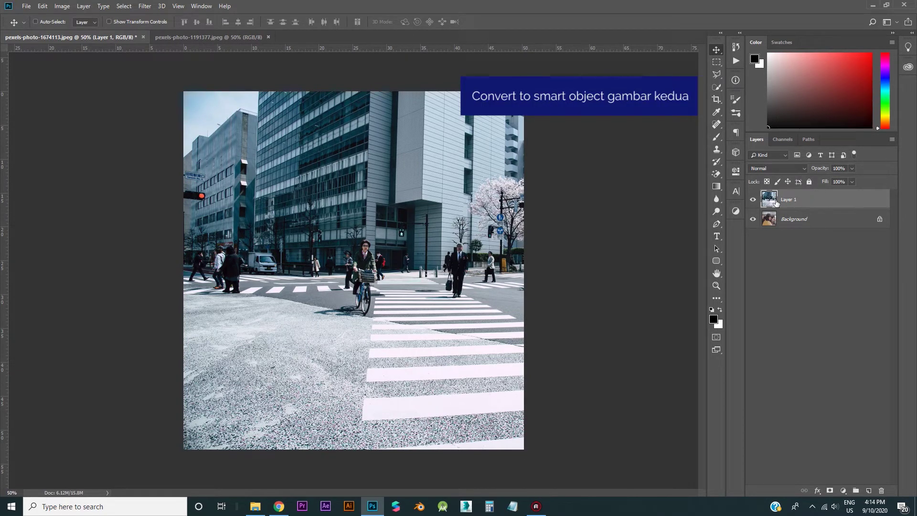
Step: Convert the pasted street layer to a Smart Object and apply a Gaussian Blur with a 10-pixel radius to it
right_click(804, 201)
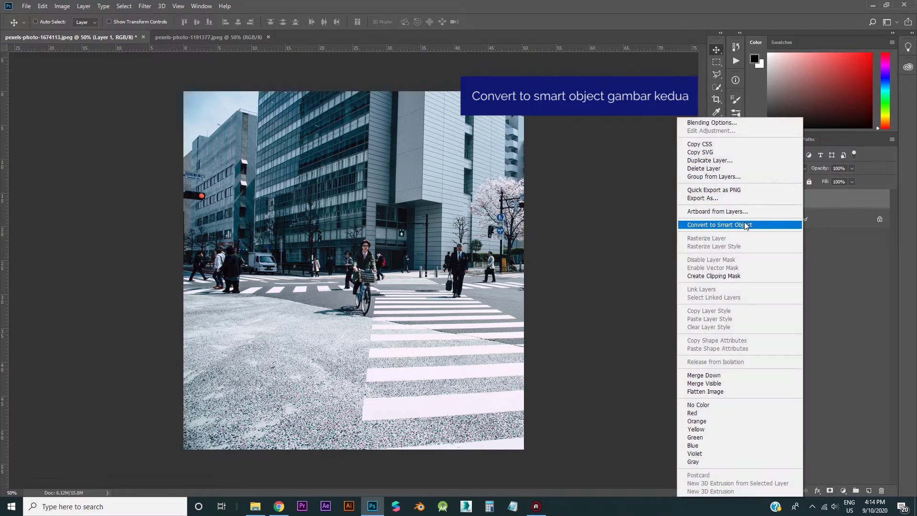
left_click(751, 225)
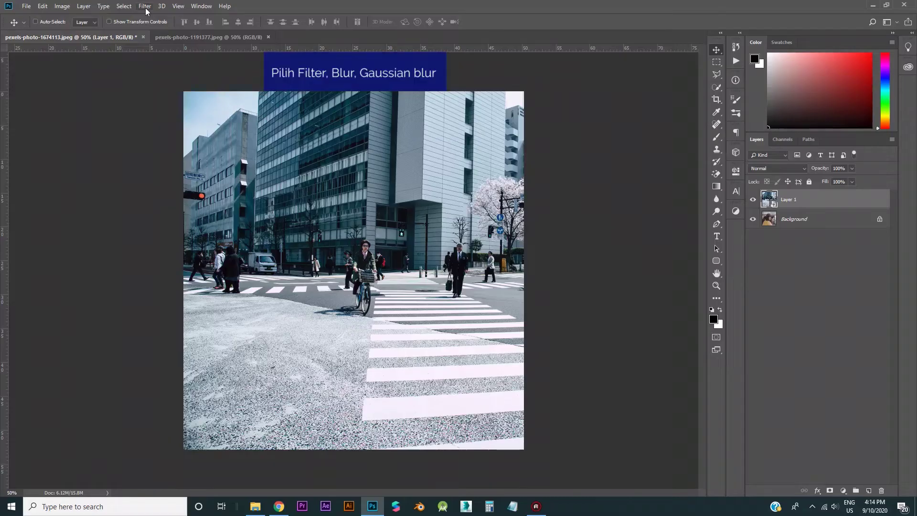
left_click(145, 6)
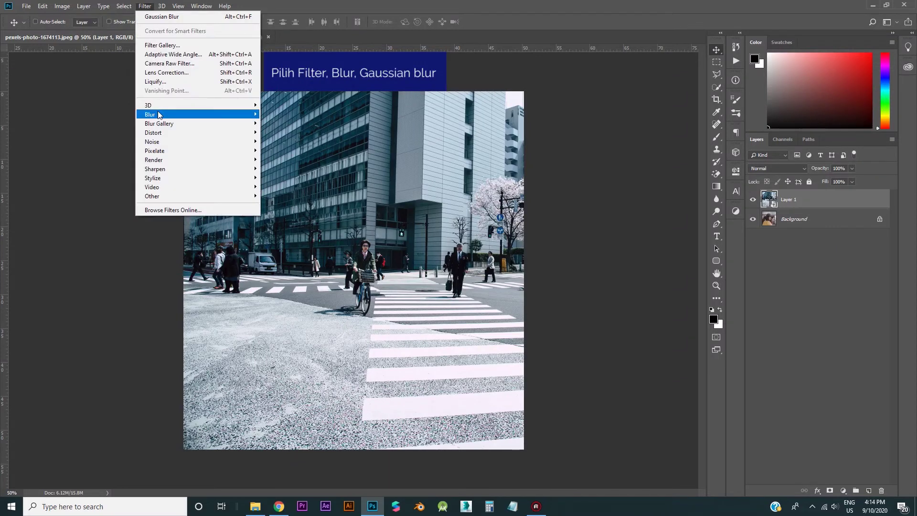
mouse_move(159, 115)
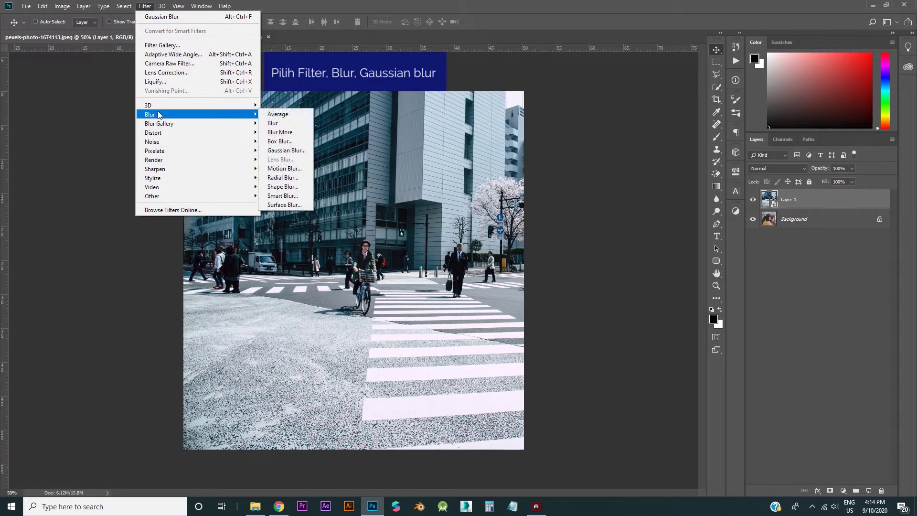
left_click(289, 151)
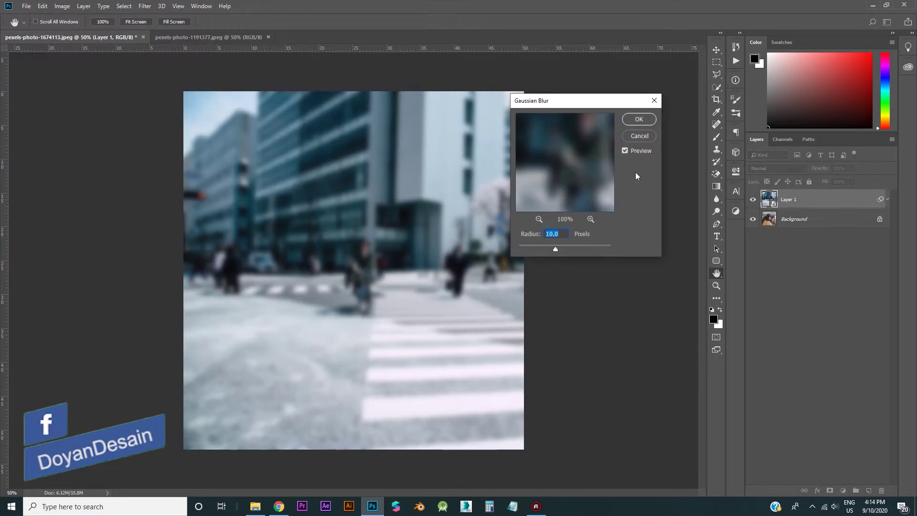
left_click(641, 118)
left_click(716, 53)
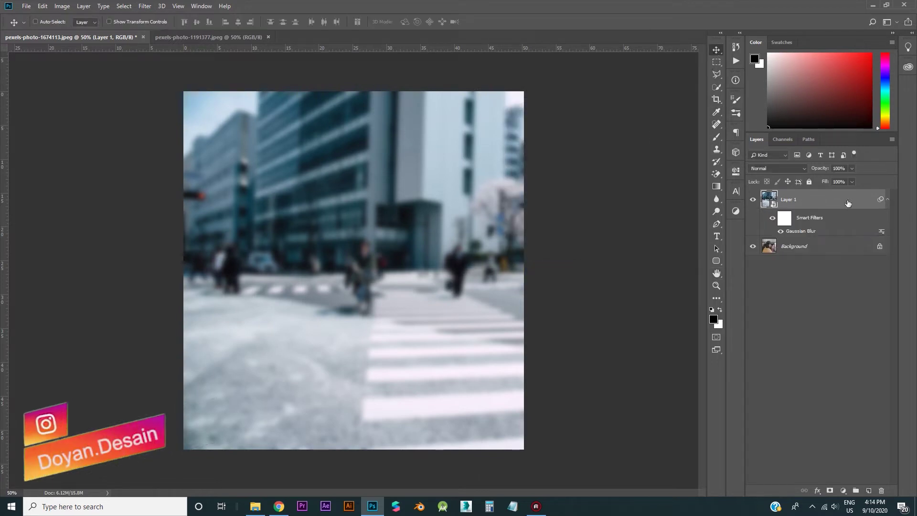
Step: Set the street layer's blending mode to Screen and its saturation to -52 with a Hue/Saturation adjustment
left_click(788, 170)
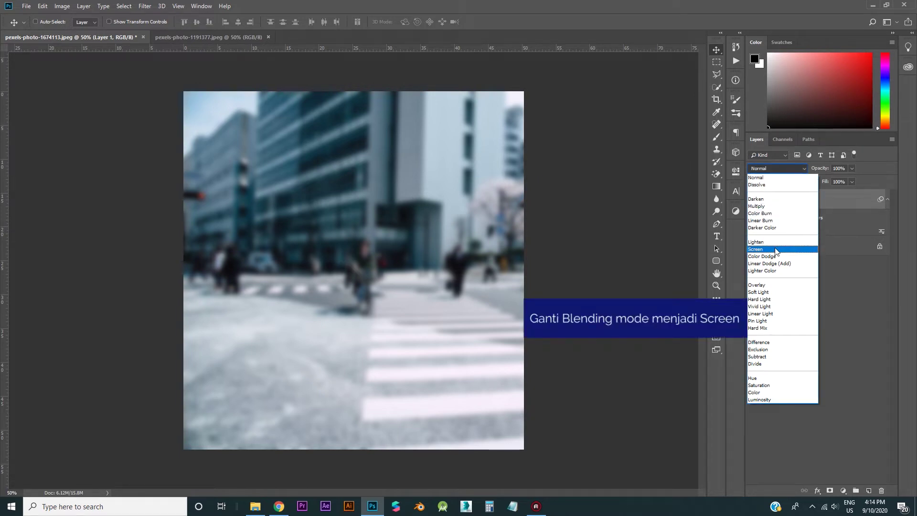
left_click(776, 250)
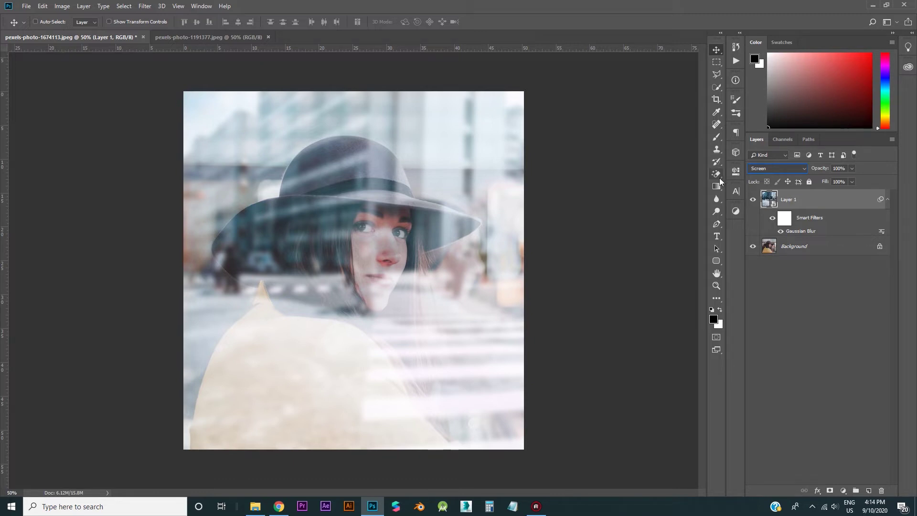
left_click(67, 8)
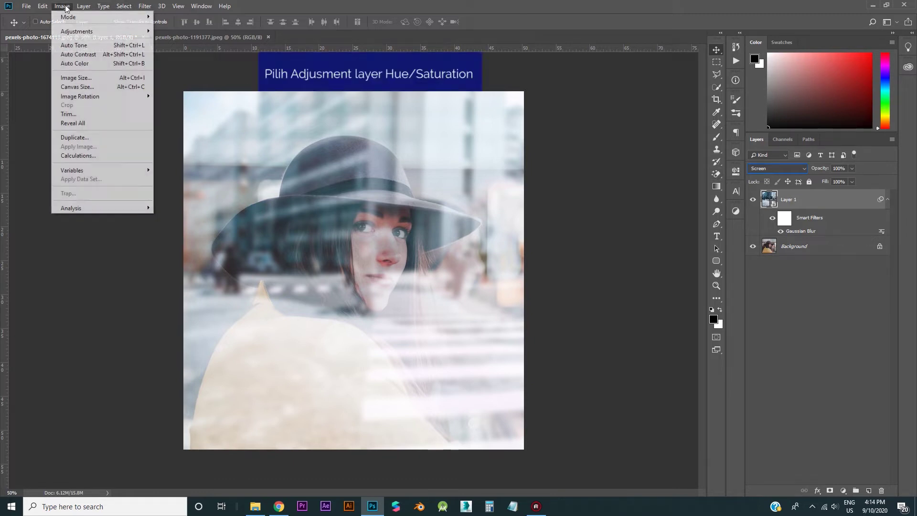
mouse_move(77, 33)
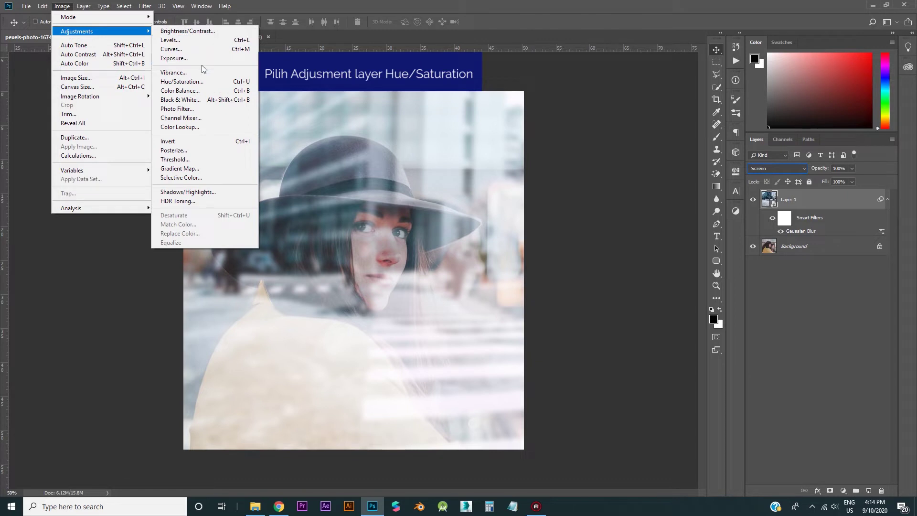
left_click(199, 82)
left_click_drag(559, 245, 536, 248)
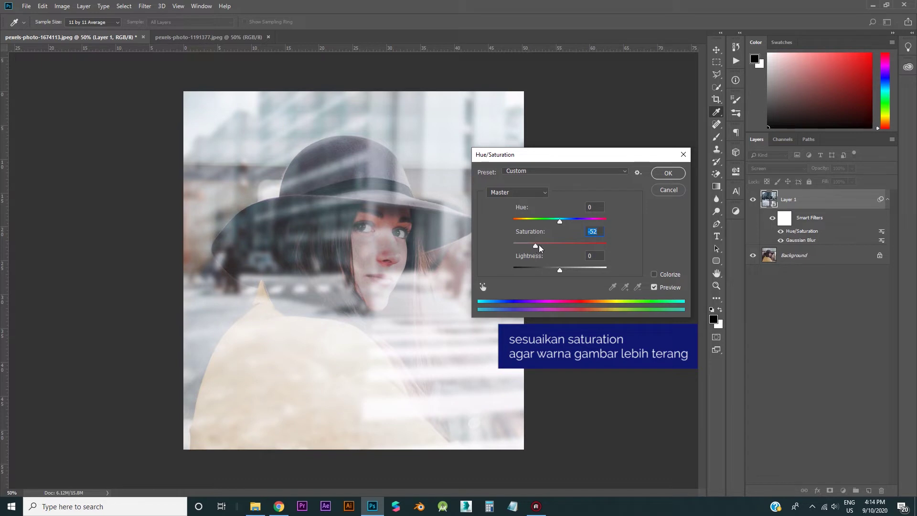
left_click(668, 174)
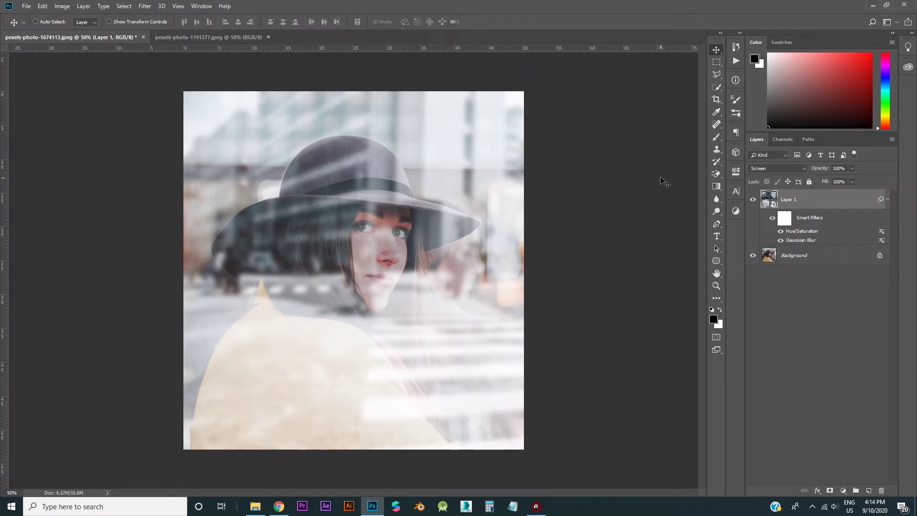
Step: Add a Levels adjustment layer with input black 60, midtone 0.42 and output black 34
left_click(843, 491)
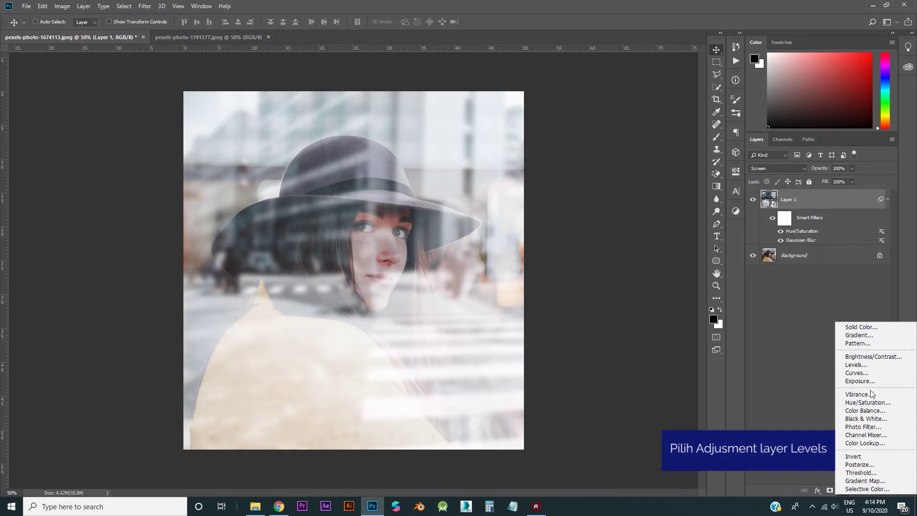
left_click(868, 366)
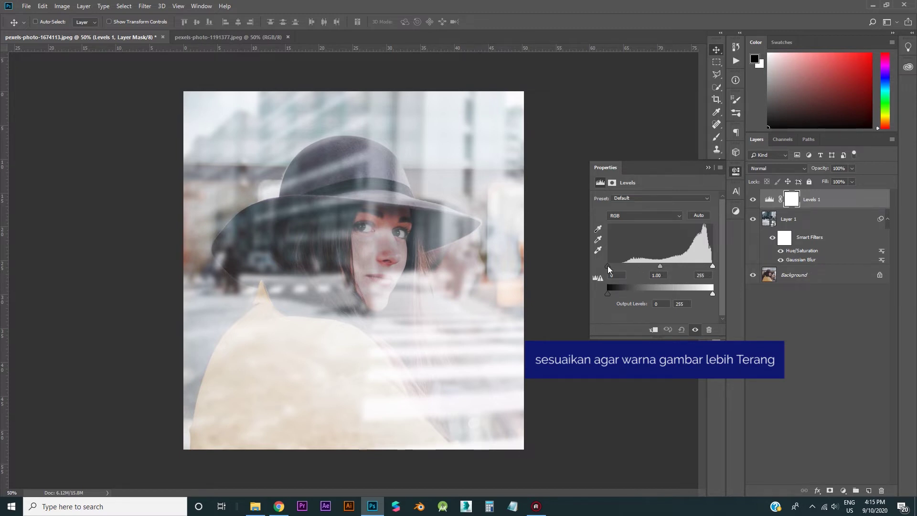
left_click_drag(608, 265, 633, 264)
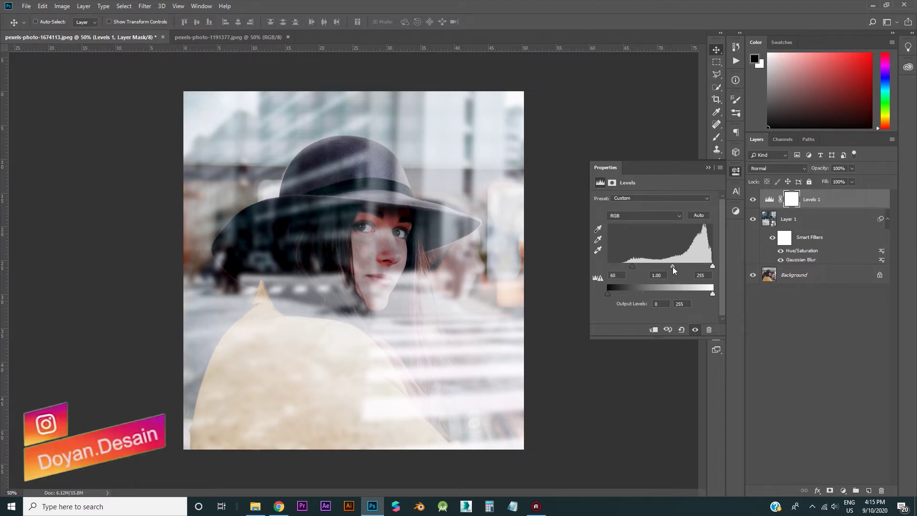
left_click_drag(672, 266, 691, 266)
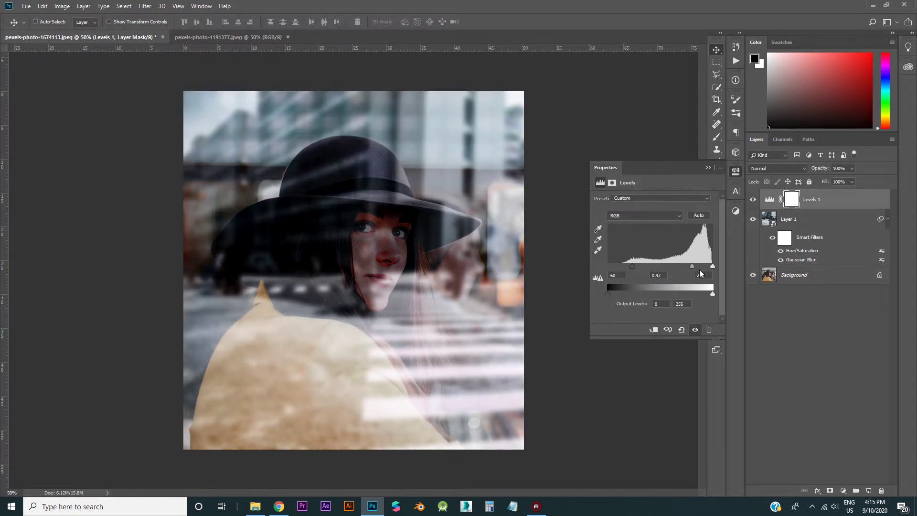
mouse_move(712, 294)
left_mouse_down()
mouse_move(698, 294)
mouse_move(719, 292)
left_mouse_up()
left_click_drag(610, 294, 628, 294)
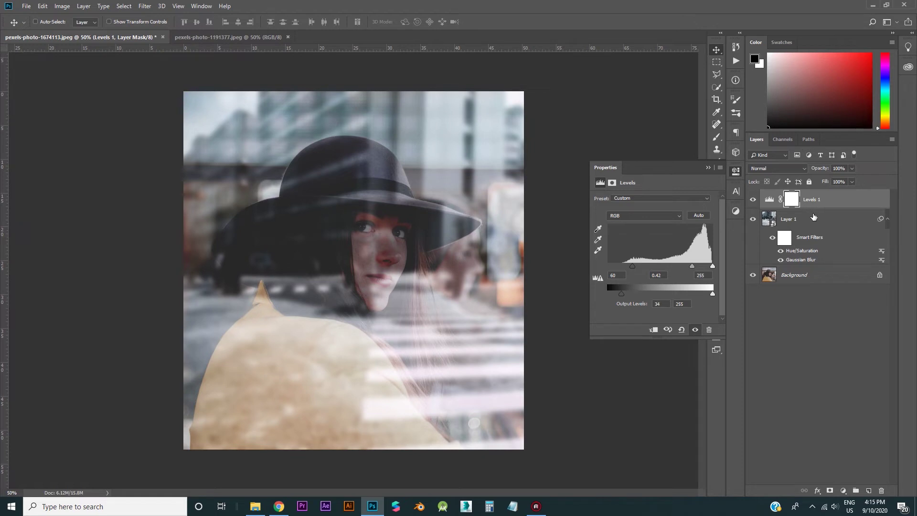
Step: Clip the Levels adjustment to the street layer with a clipping mask and set its output black level to 27
right_click(827, 203)
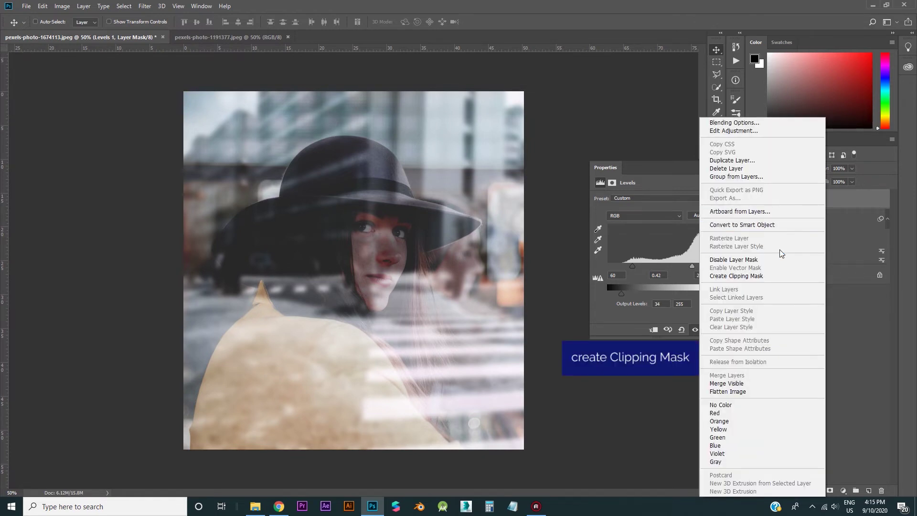
left_click(771, 273)
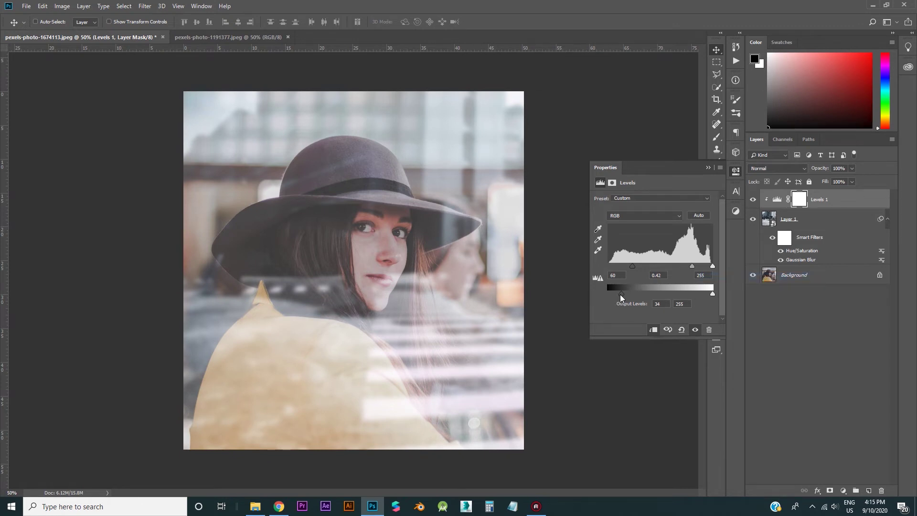
left_click_drag(619, 294, 607, 293)
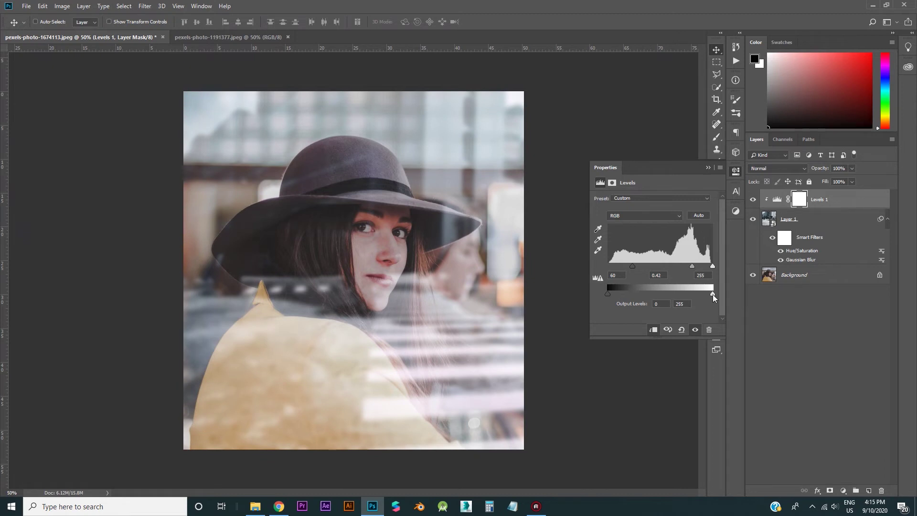
mouse_move(710, 294)
left_mouse_down()
mouse_move(702, 294)
mouse_move(713, 294)
left_mouse_up()
left_click_drag(609, 294, 619, 294)
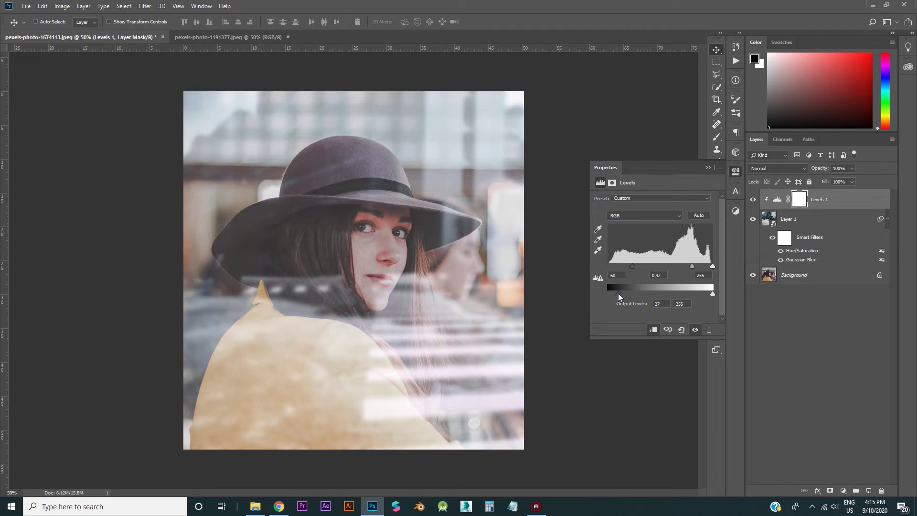
Step: Shift the street layer horizontally to X -28.08 cm so the crosswalk stripes overlay the woman's jacket, and collapse the layer properties
left_click(817, 219)
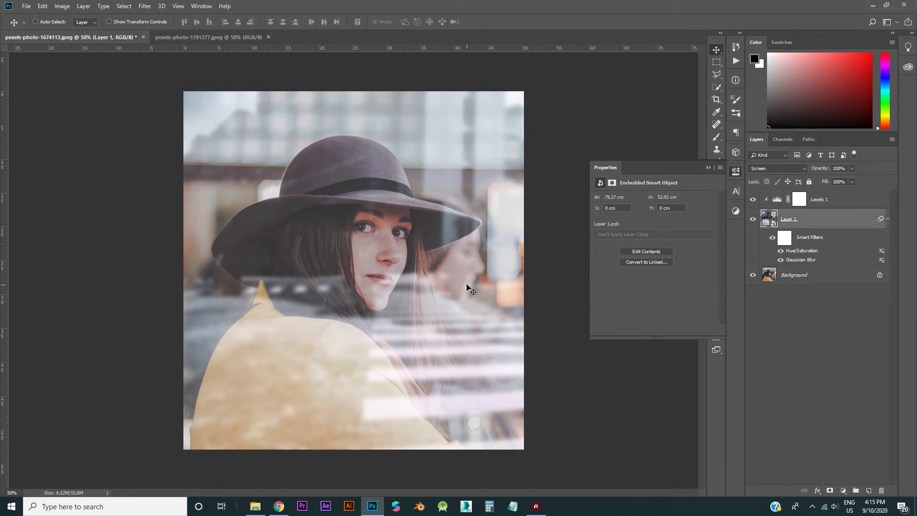
left_click_drag(468, 287, 277, 285)
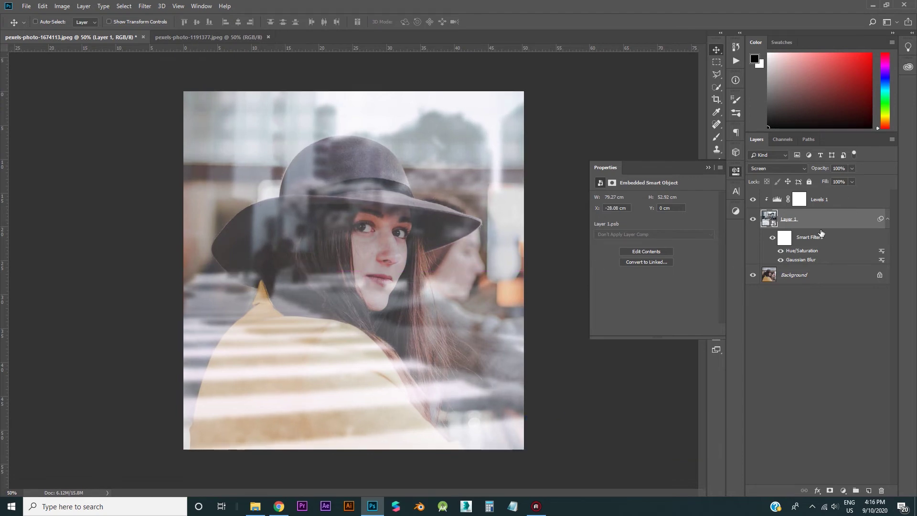
left_click(708, 167)
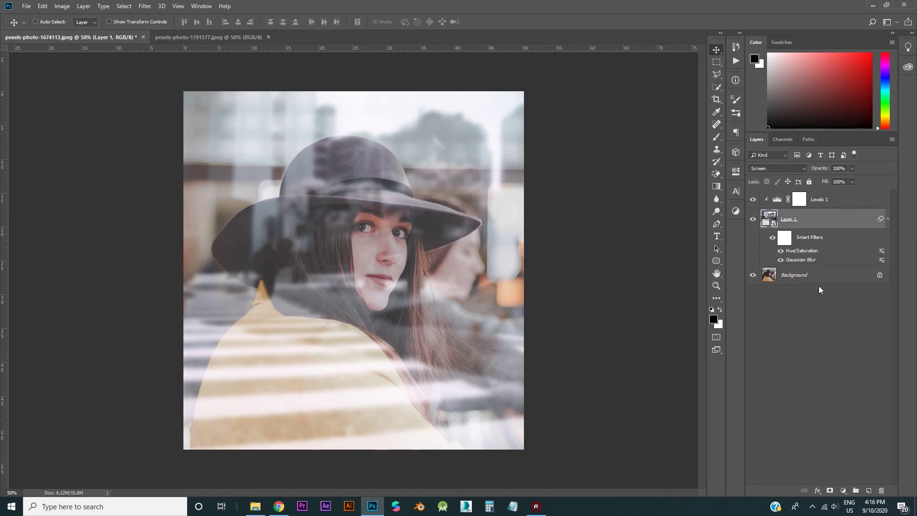
Step: Set the radius of the street layer's Gaussian Blur smart filter to 14 pixels and collapse its filter list
double_click(805, 260)
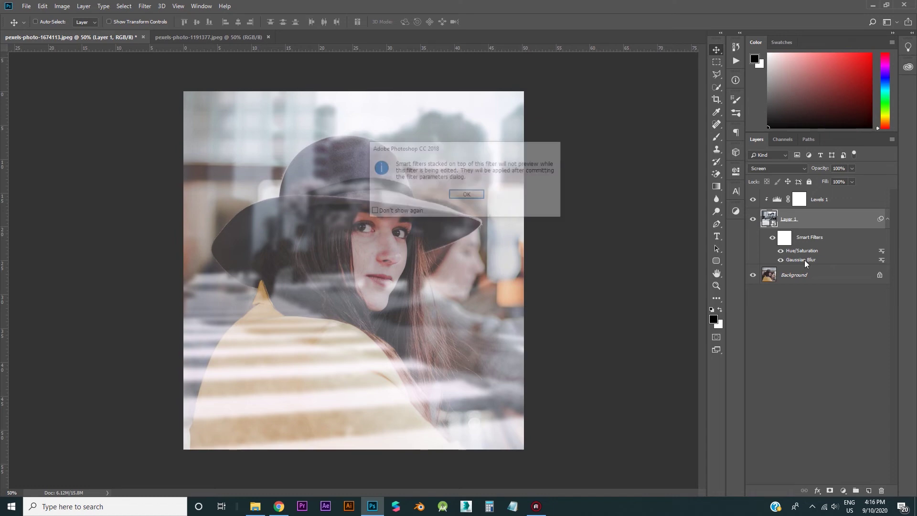
left_click(467, 195)
left_click_drag(563, 248, 558, 250)
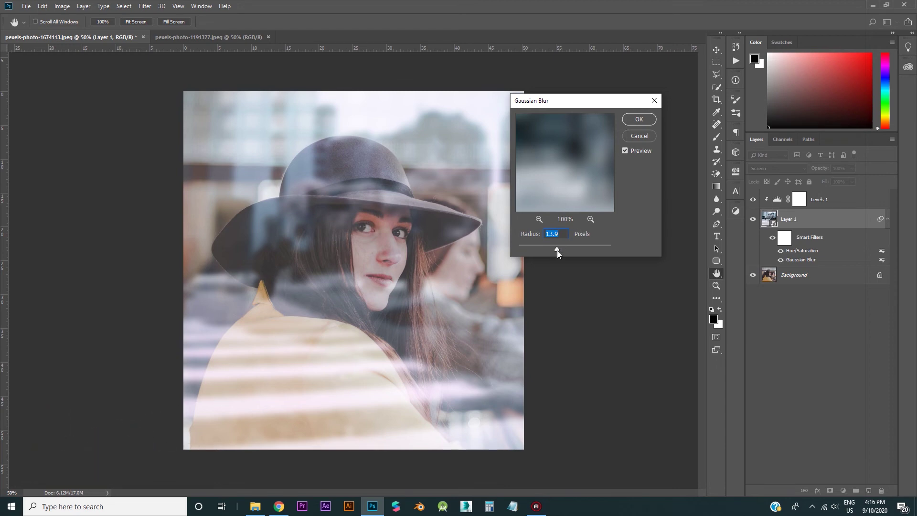
left_click_drag(557, 249, 558, 249)
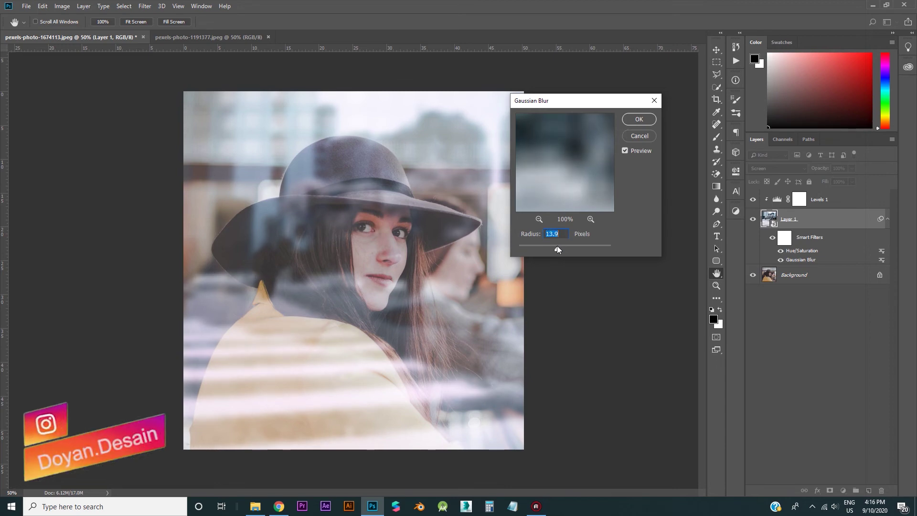
double_click(556, 233)
type("14")
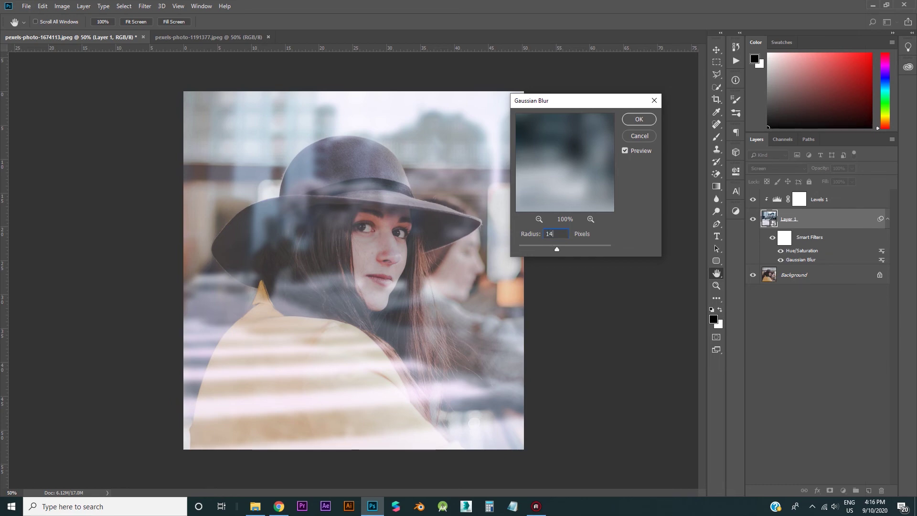
left_click(637, 120)
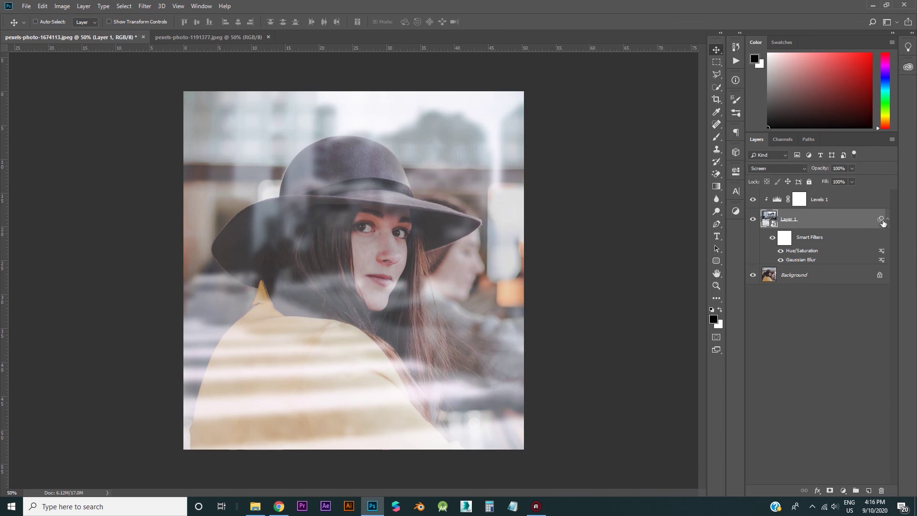
left_click(887, 220)
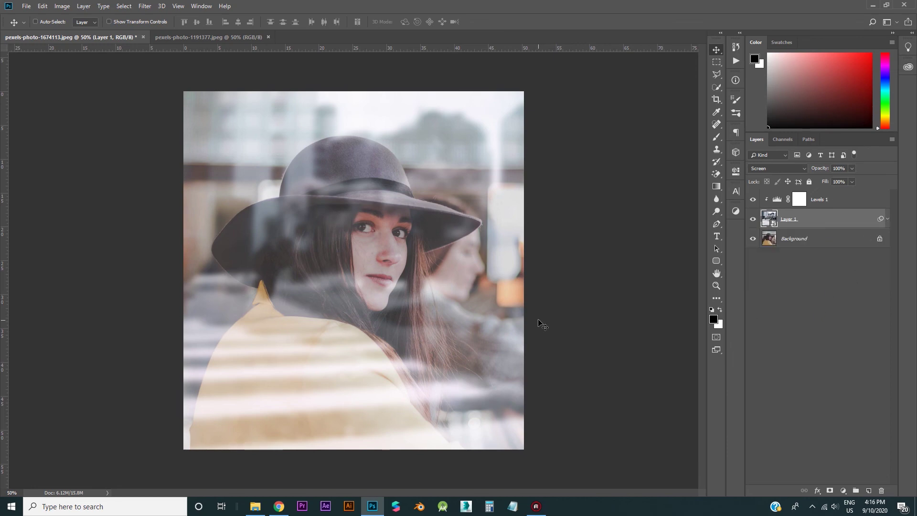
scroll(478, 311, "up", 1)
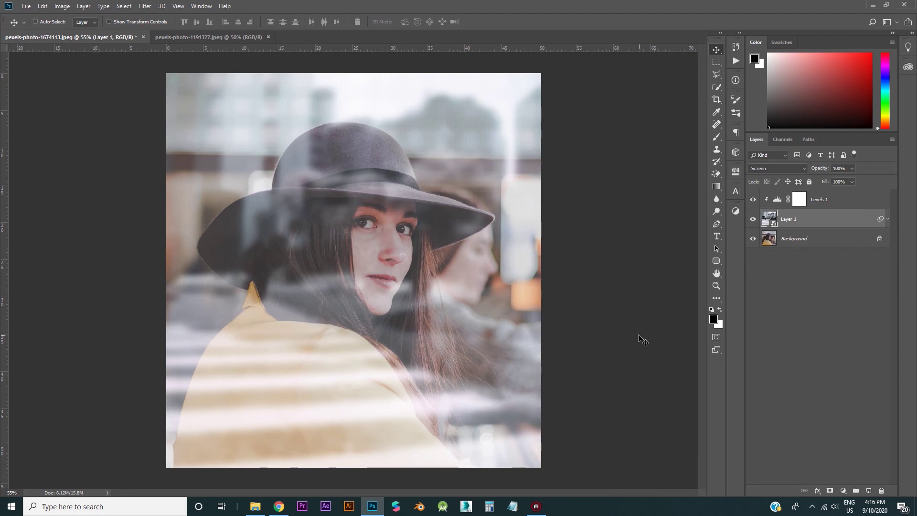
left_click(27, 7)
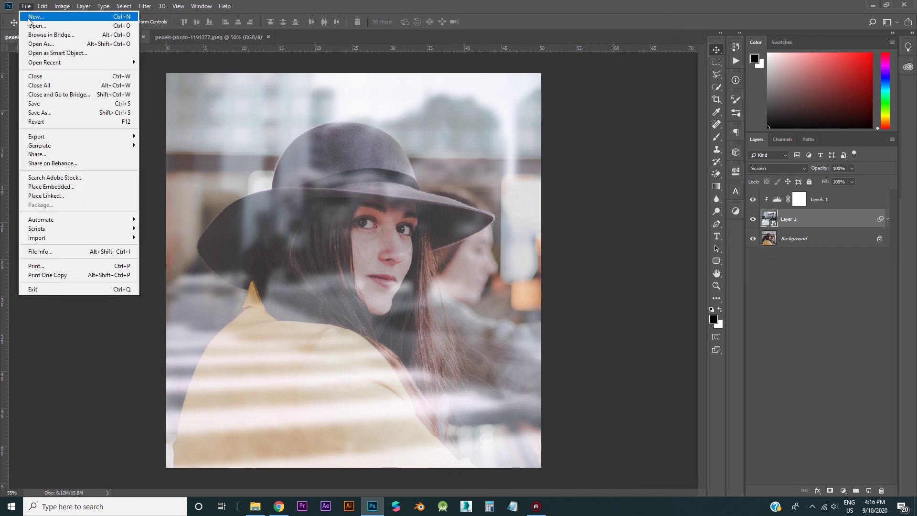
left_click(574, 22)
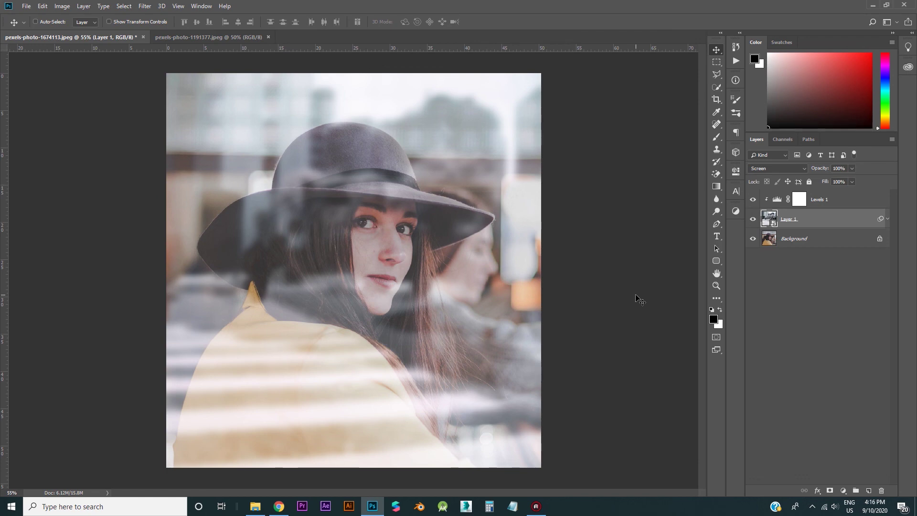